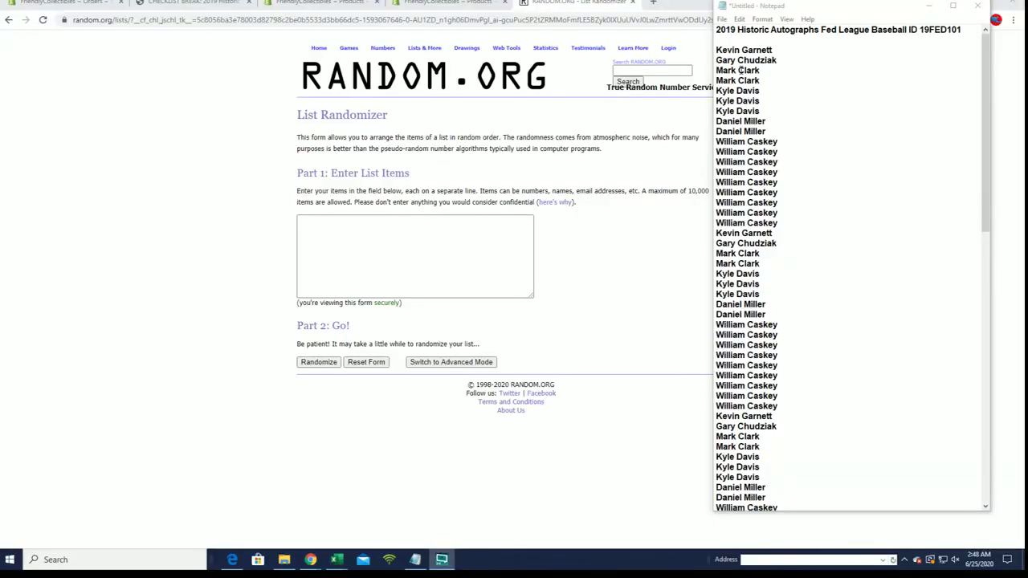
Copy the first block of player names from Notepad into the List Randomizer box
{"action": "mouse_move", "coordinate": [717, 50]}
{"action": "left_mouse_down"}
{"action": "mouse_move", "coordinate": [834, 188]}
{"action": "mouse_move", "coordinate": [816, 261]}
{"action": "left_mouse_up"}
{"action": "right_click", "coordinate": [790, 215]}
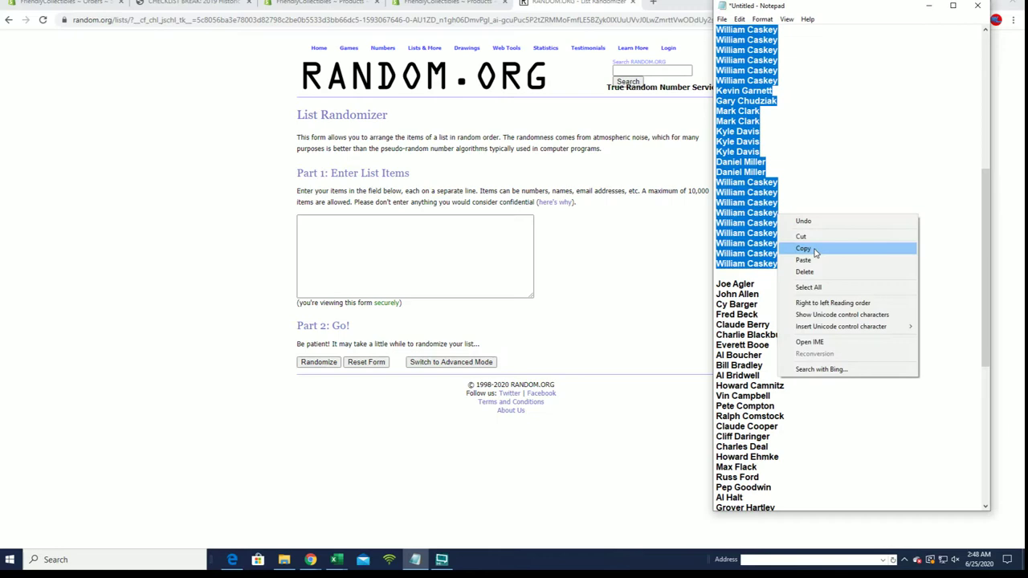
{"action": "left_click", "coordinate": [803, 249]}
{"action": "left_click", "coordinate": [326, 268]}
{"action": "right_click", "coordinate": [331, 258]}
{"action": "left_click", "coordinate": [361, 342]}
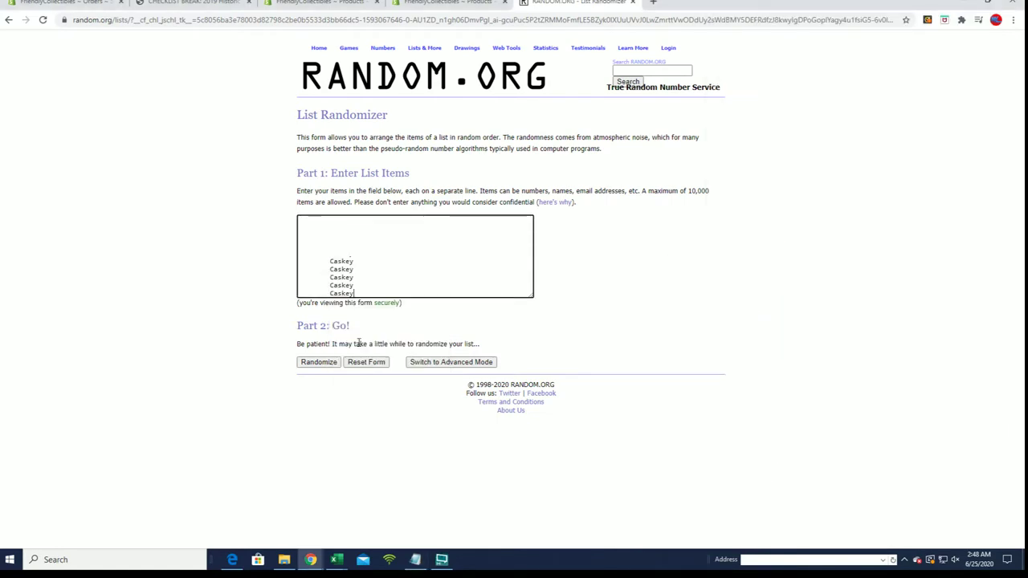
Randomize the 54-name list seven times
{"action": "left_click", "coordinate": [325, 366]}
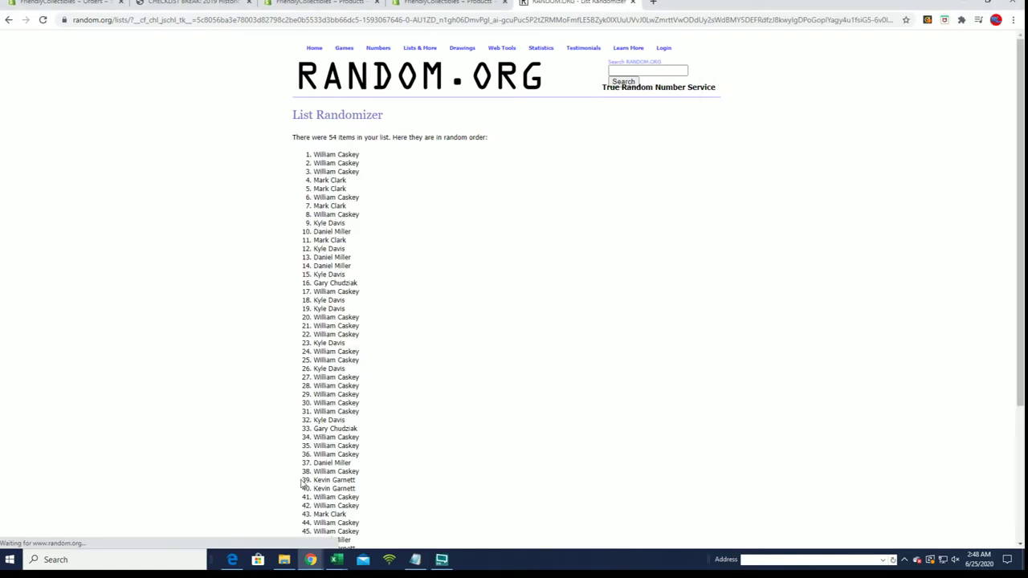
{"action": "scroll", "coordinate": [305, 487], "scroll_direction": "down", "scroll_amount": 2}
{"action": "left_click", "coordinate": [304, 484]}
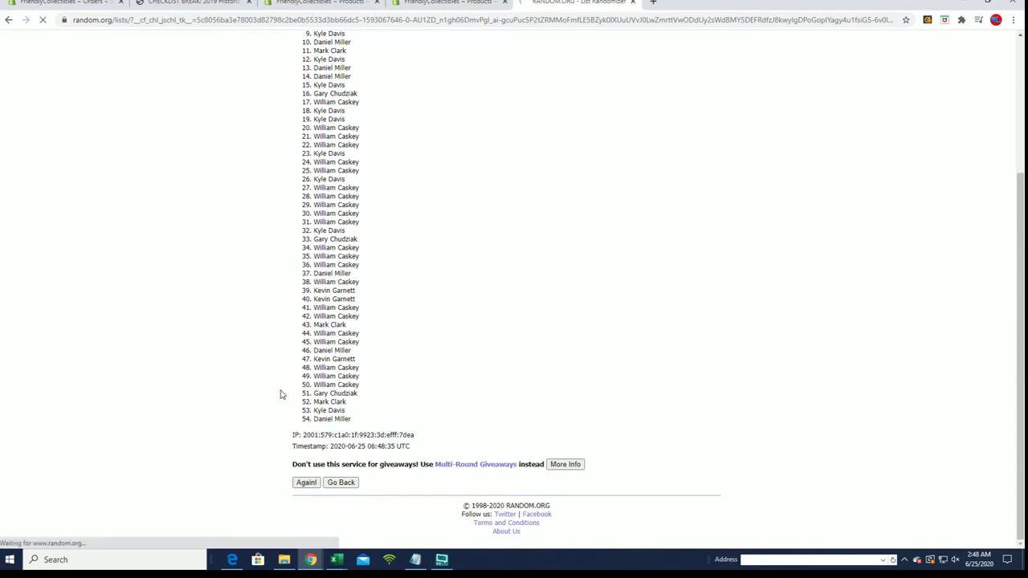
{"action": "left_click", "coordinate": [297, 483]}
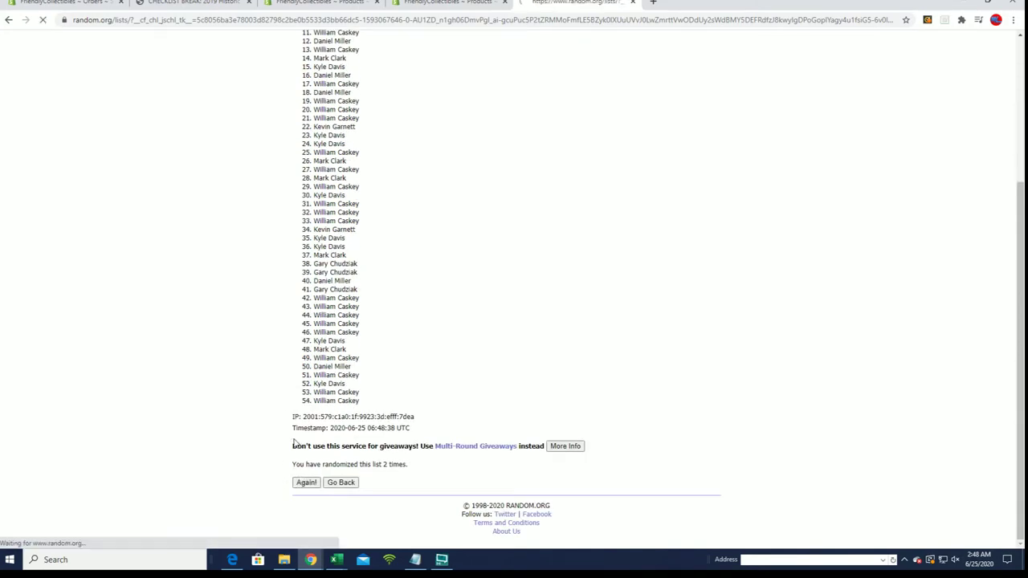
{"action": "left_click", "coordinate": [301, 483]}
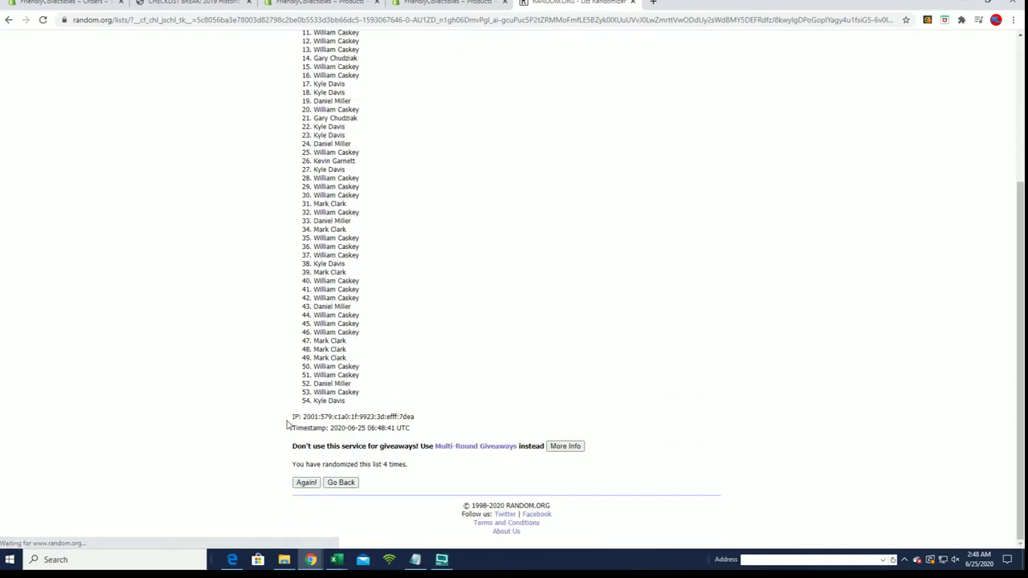
{"action": "left_click", "coordinate": [299, 482]}
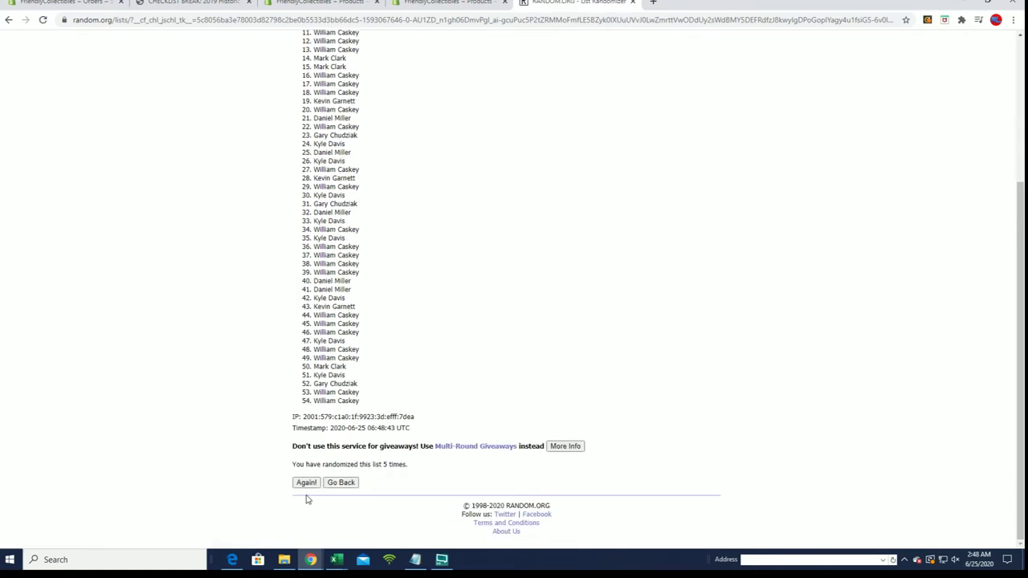
{"action": "left_click", "coordinate": [305, 483]}
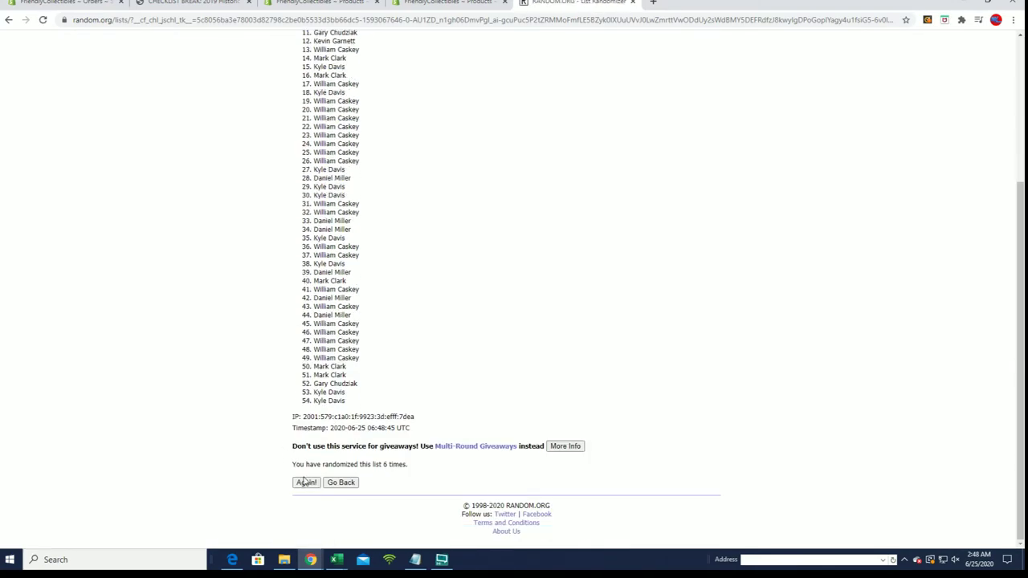
{"action": "left_click", "coordinate": [305, 482]}
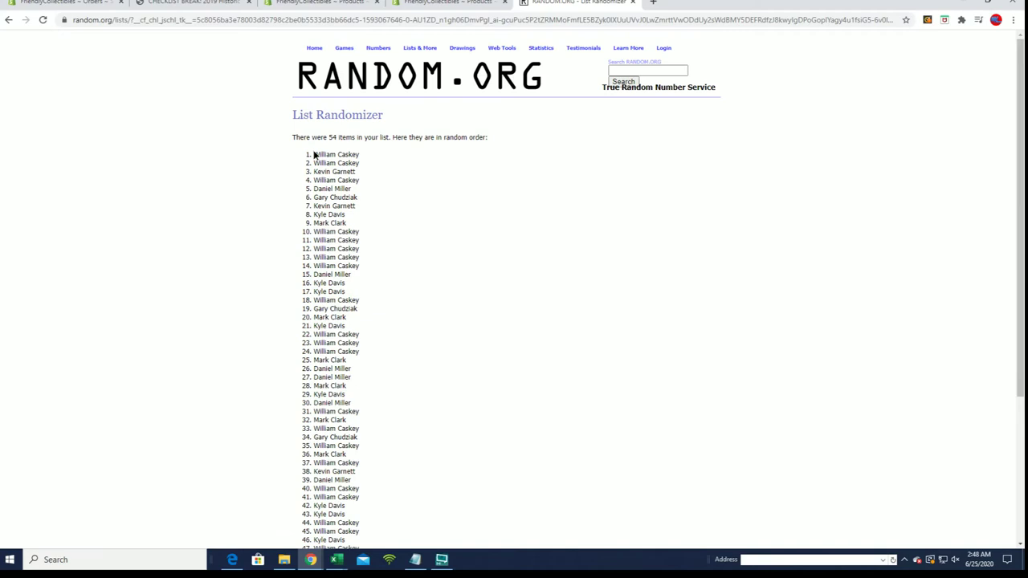
Select the whole shuffled list and copy it
{"action": "left_click_drag", "start_coordinate": [314, 154], "coordinate": [362, 402]}
{"action": "scroll", "coordinate": [387, 296], "scroll_direction": "down", "scroll_amount": 3}
{"action": "right_click", "coordinate": [348, 344]}
{"action": "right_click", "coordinate": [359, 342]}
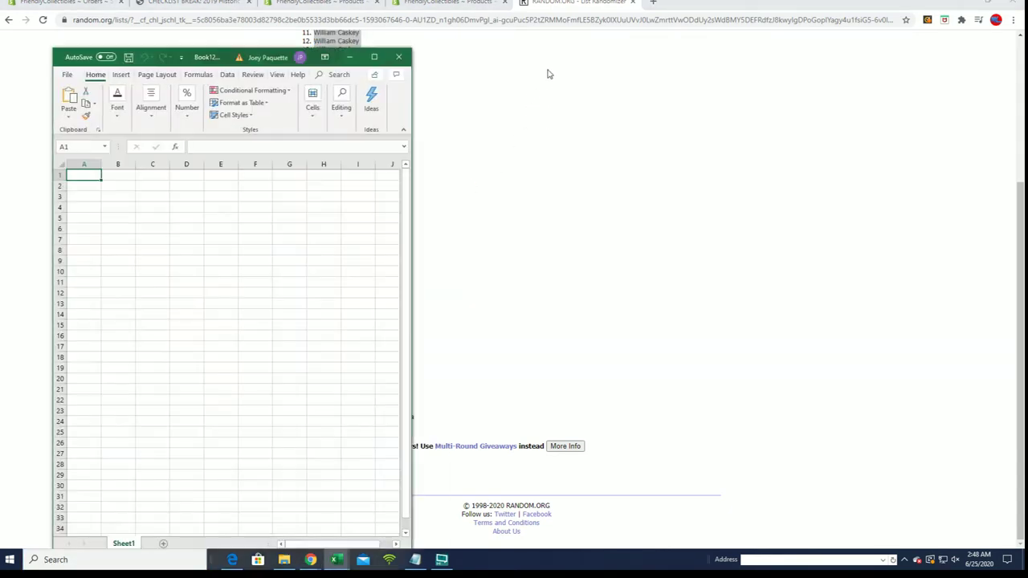
Maximize the blank workbook, widen column A and enter OWNERS in A1
{"action": "left_click", "coordinate": [378, 56]}
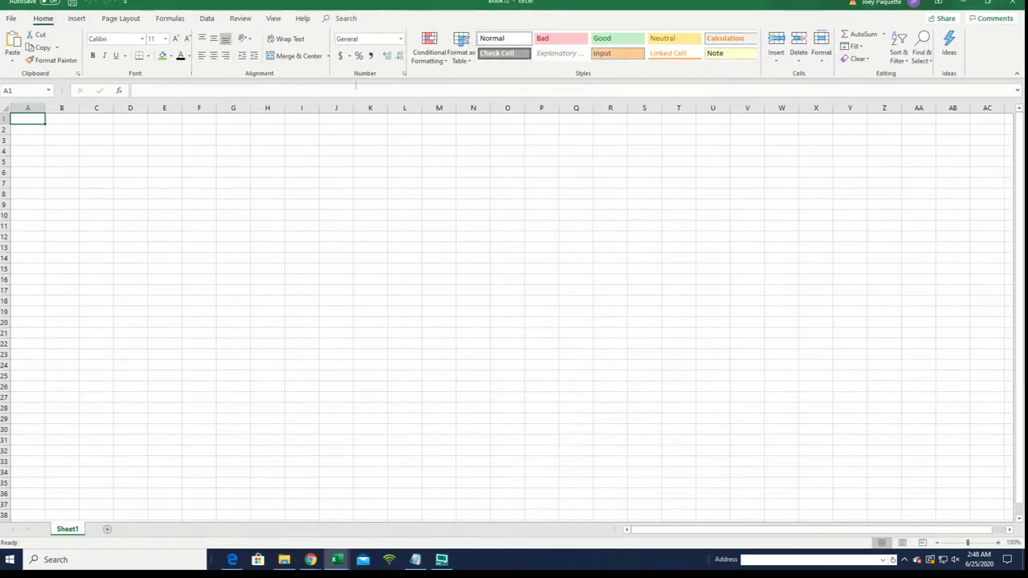
{"action": "left_click", "coordinate": [41, 108]}
{"action": "left_click_drag", "start_coordinate": [43, 107], "coordinate": [106, 108]}
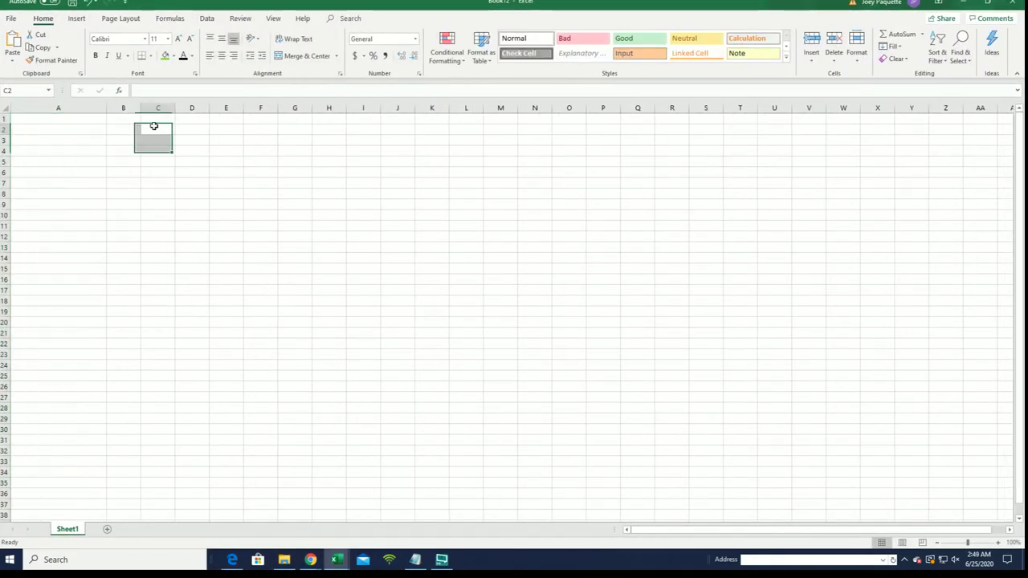
{"action": "left_click", "coordinate": [96, 120]}
{"action": "type", "text": "OWNERS"}
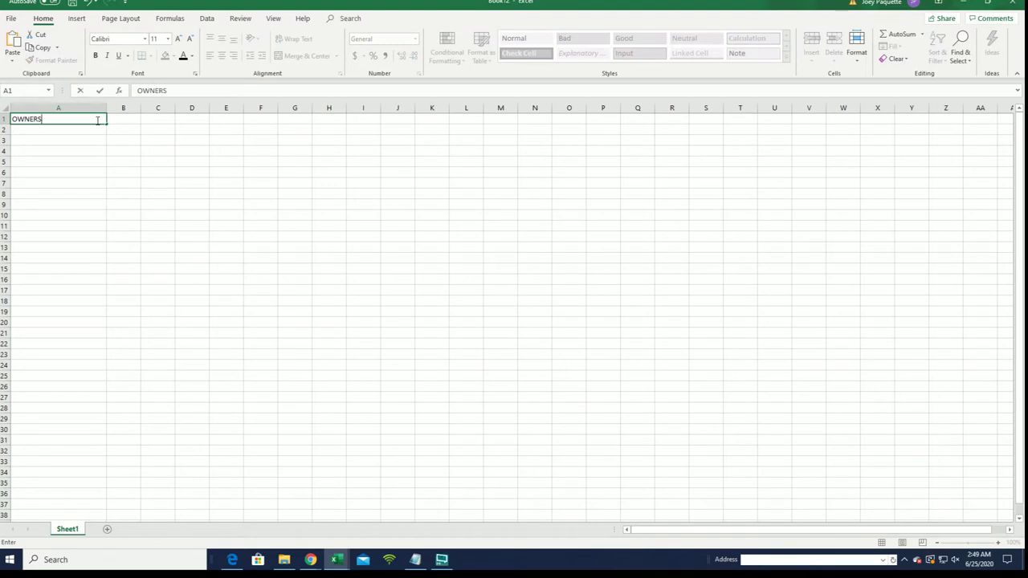
{"action": "key", "text": "Tab"}
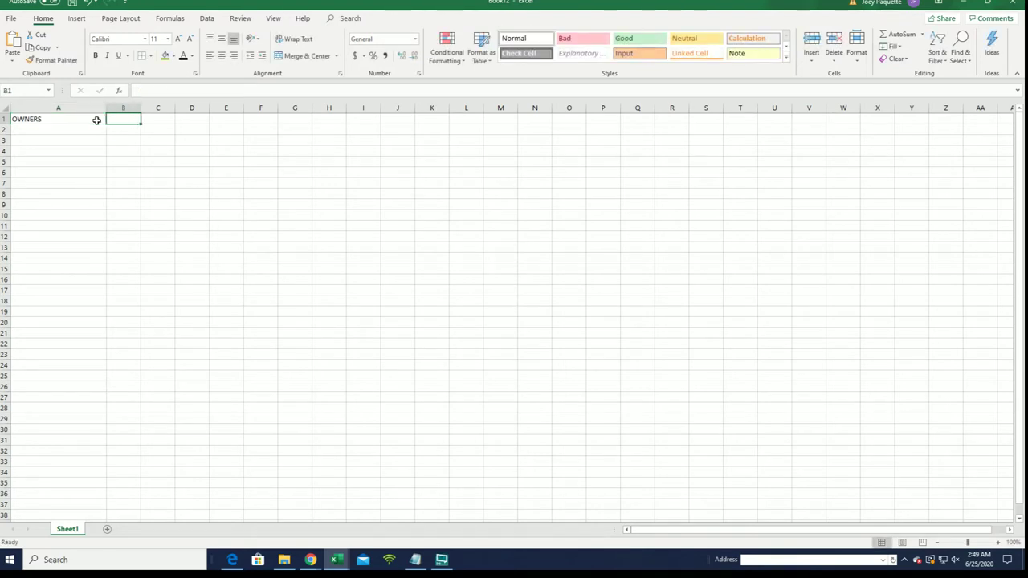
Enter CHECKLIST PLAYERS in B1 and widen column B to fit it
{"action": "type", "text": "P"}
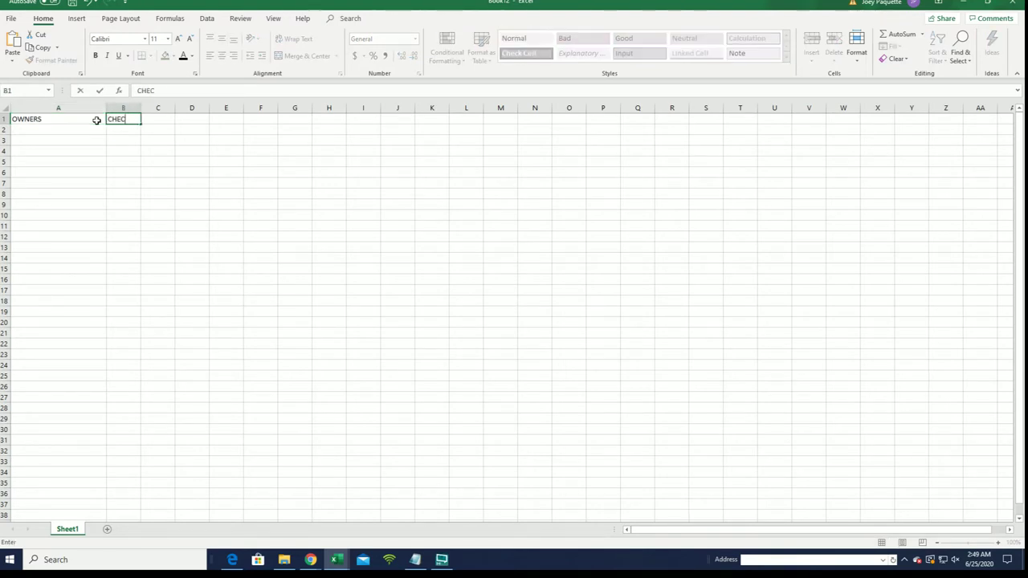
{"action": "type", "text": "IST PLAUY"}
{"action": "key", "text": "BackSpace"}
{"action": "key", "text": "BackSpace"}
{"action": "key", "text": "BackSpace"}
{"action": "type", "text": "YERS"}
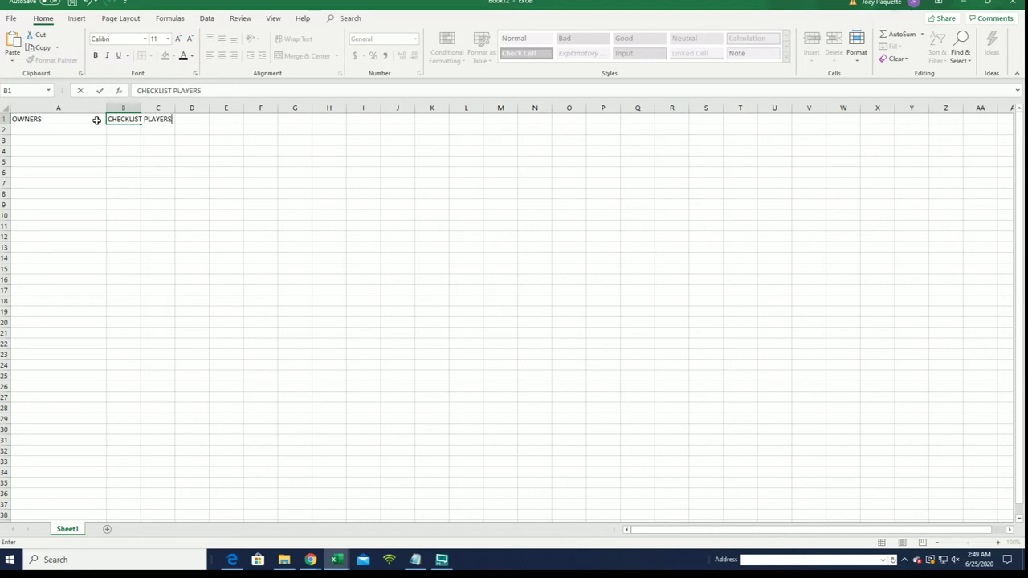
{"action": "left_click", "coordinate": [160, 172]}
{"action": "left_click_drag", "start_coordinate": [141, 106], "coordinate": [198, 106]}
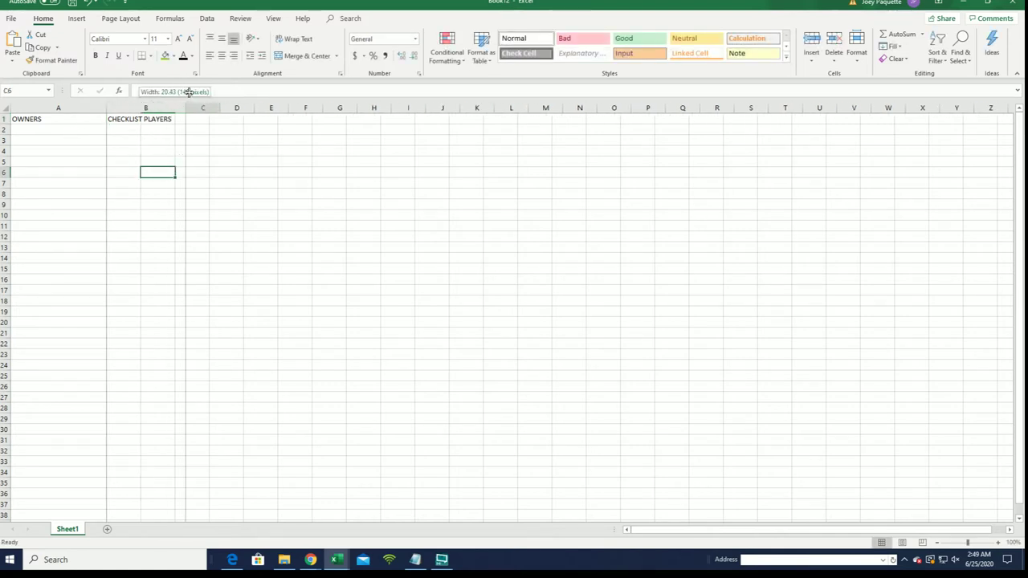
{"action": "left_click", "coordinate": [46, 130]}
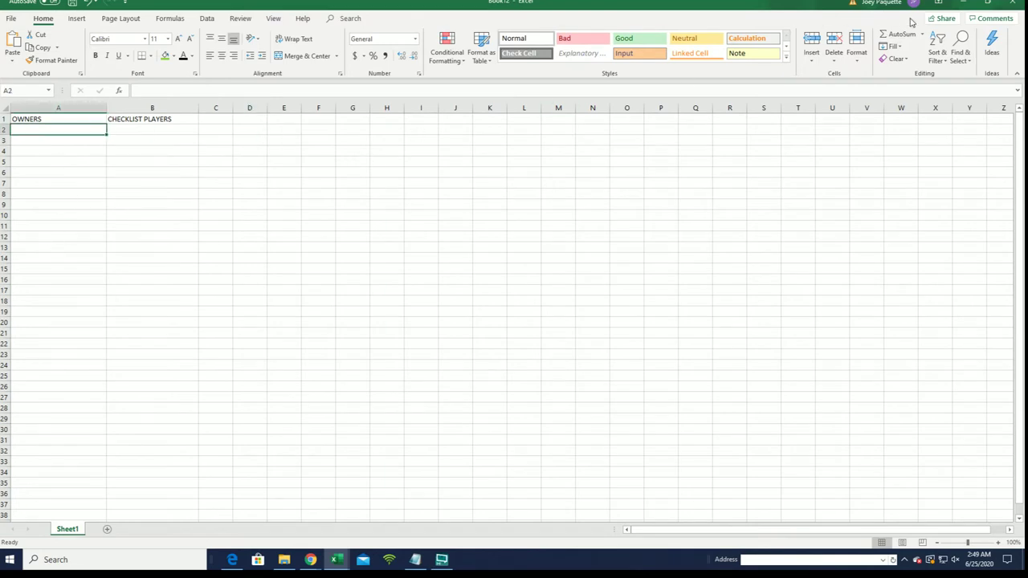
{"action": "left_click", "coordinate": [963, 2]}
{"action": "scroll", "coordinate": [460, 99], "scroll_direction": "up", "scroll_amount": 3}
{"action": "mouse_move", "coordinate": [420, 48]}
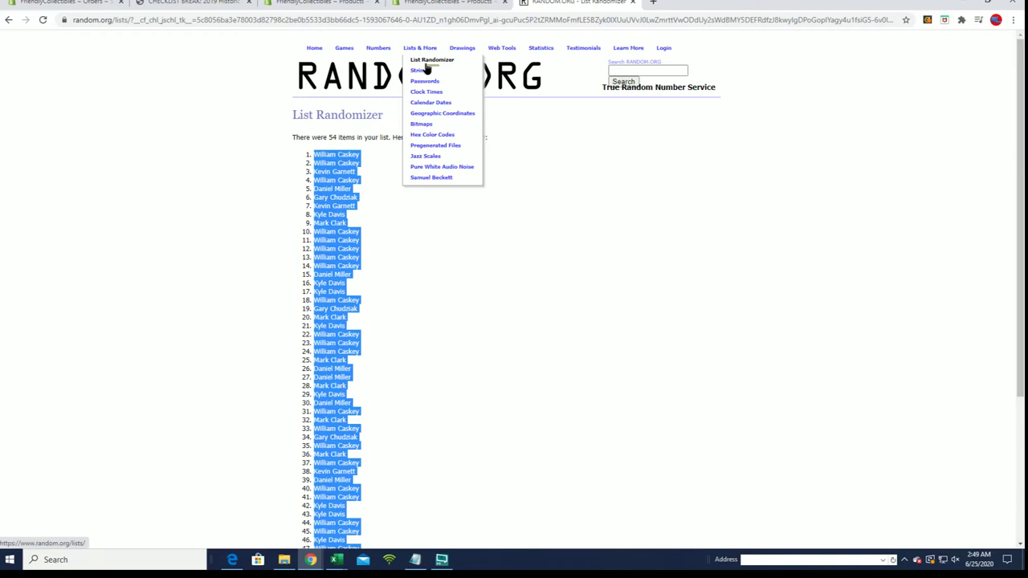
{"action": "left_click", "coordinate": [423, 62]}
{"action": "left_click", "coordinate": [415, 560]}
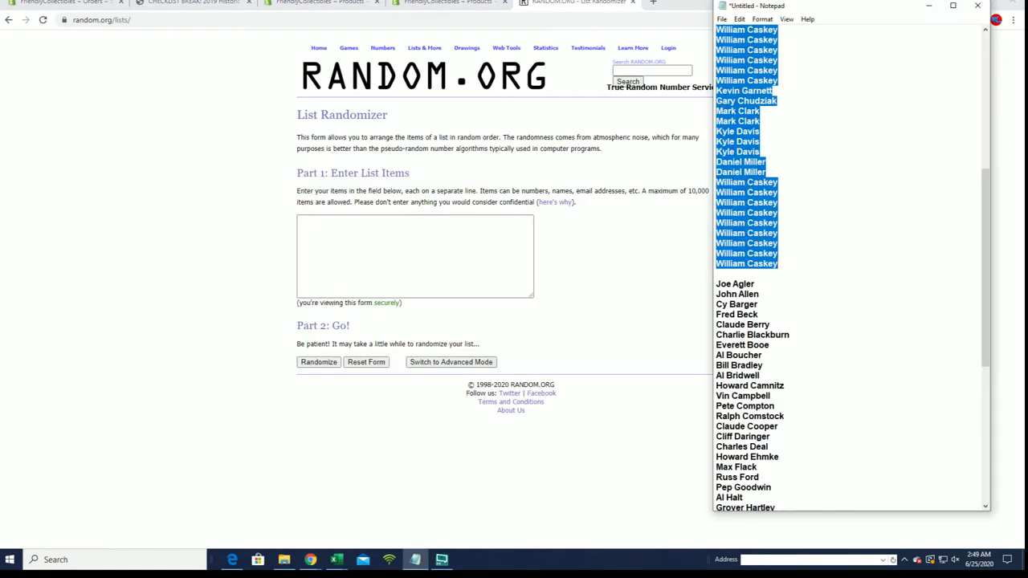
{"action": "scroll", "coordinate": [804, 215], "scroll_direction": "down", "scroll_amount": 3}
{"action": "scroll", "coordinate": [819, 172], "scroll_direction": "down", "scroll_amount": 1}
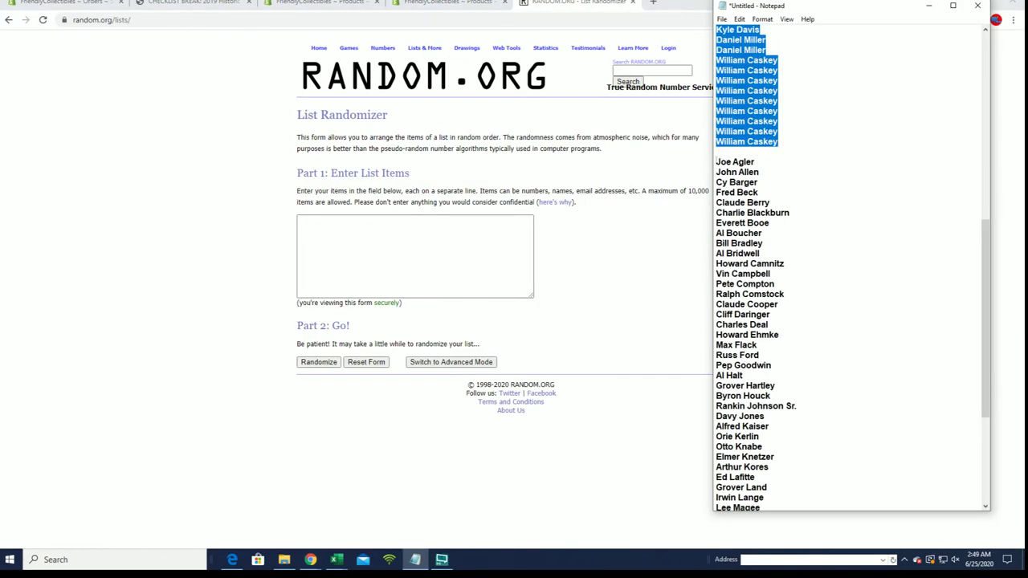
{"action": "left_click_drag", "start_coordinate": [717, 159], "coordinate": [854, 498]}
{"action": "right_click", "coordinate": [851, 477]}
{"action": "left_click", "coordinate": [871, 344]}
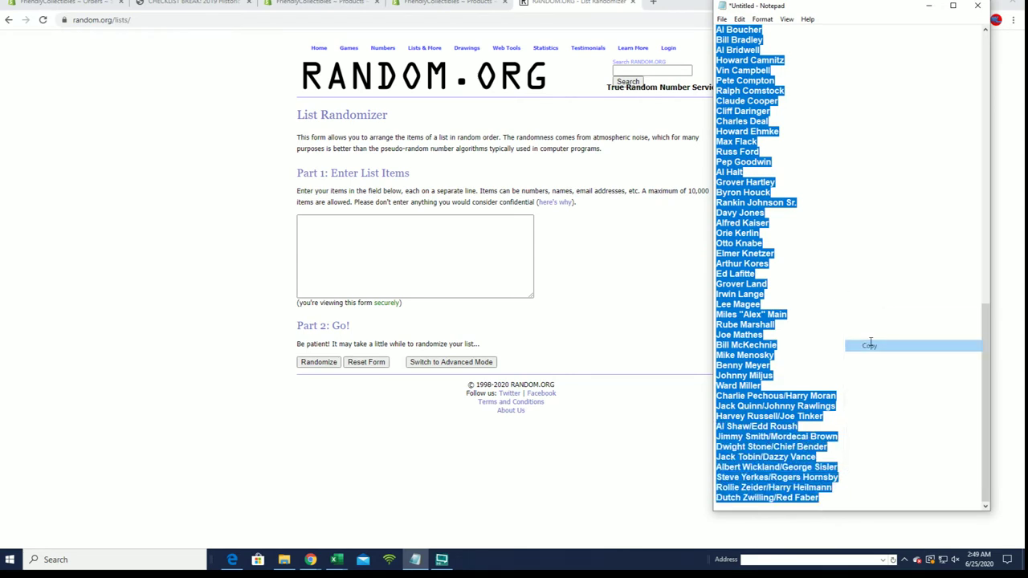
{"action": "right_click", "coordinate": [334, 230]}
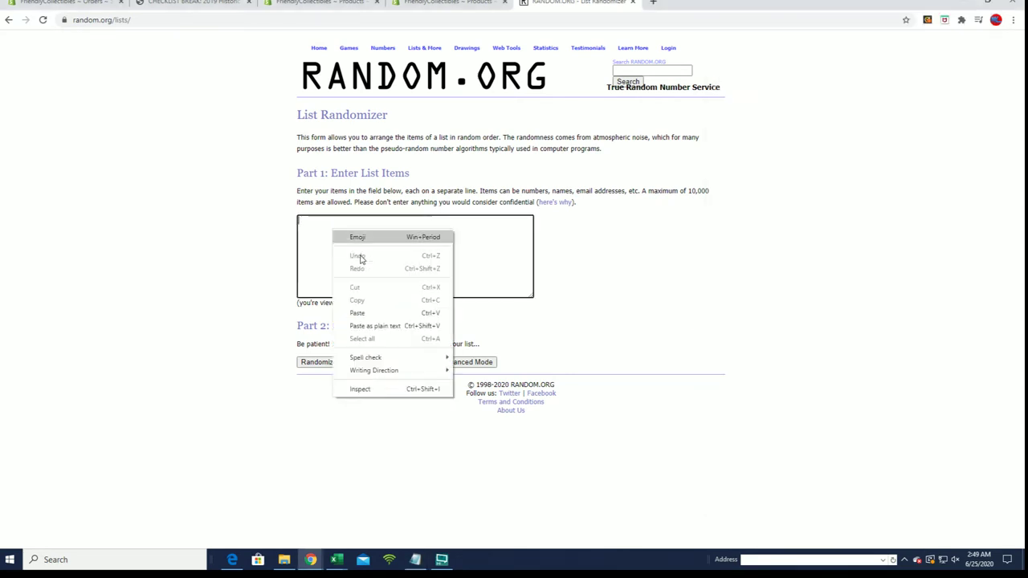
{"action": "left_click", "coordinate": [372, 313]}
Randomize the pasted player list seven times
{"action": "left_click", "coordinate": [318, 361]}
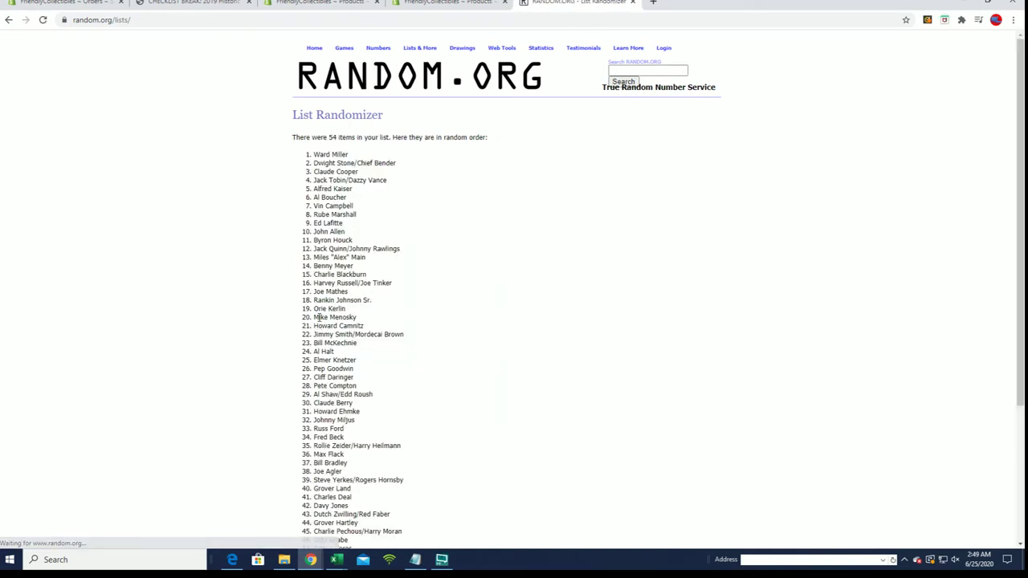
{"action": "scroll", "coordinate": [318, 317], "scroll_direction": "down", "scroll_amount": 3}
{"action": "left_click", "coordinate": [307, 481]}
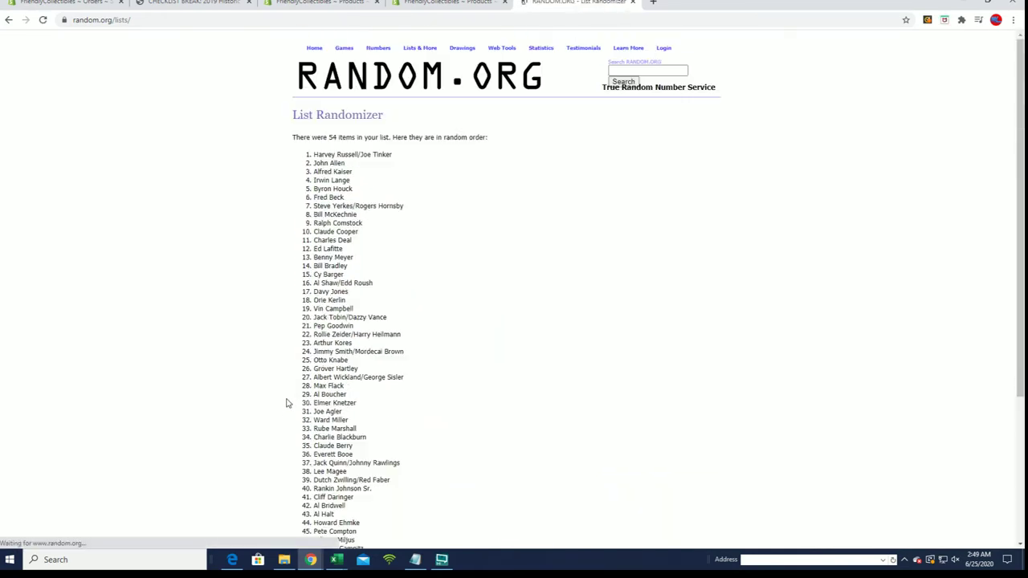
{"action": "scroll", "coordinate": [290, 393], "scroll_direction": "down", "scroll_amount": 3}
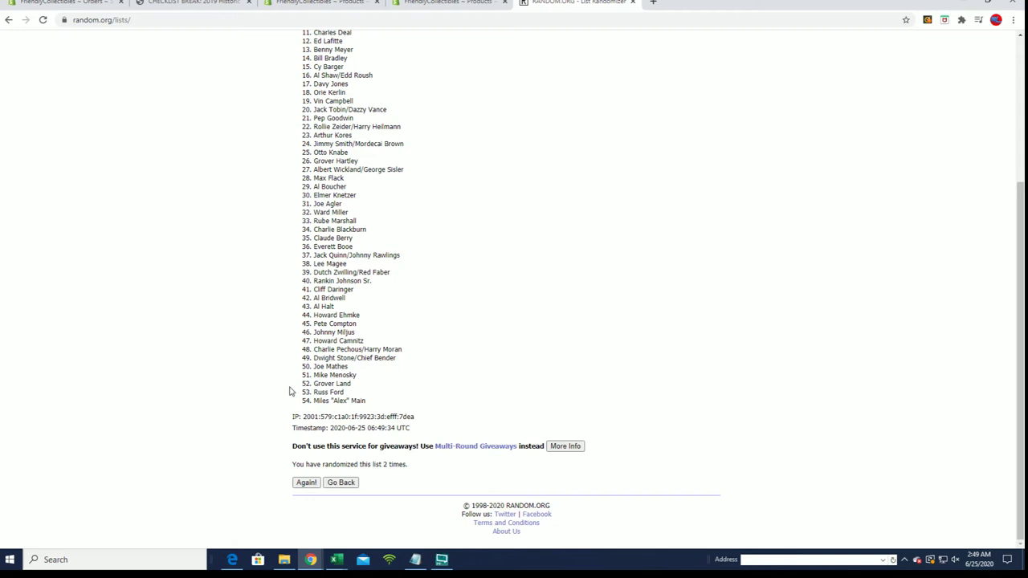
{"action": "left_click", "coordinate": [306, 482]}
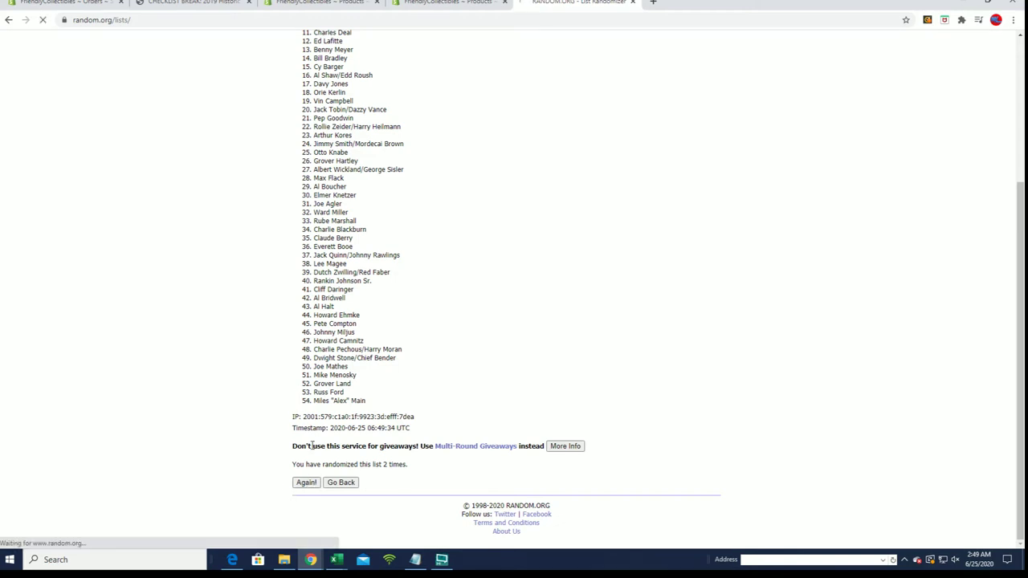
{"action": "left_click", "coordinate": [306, 481]}
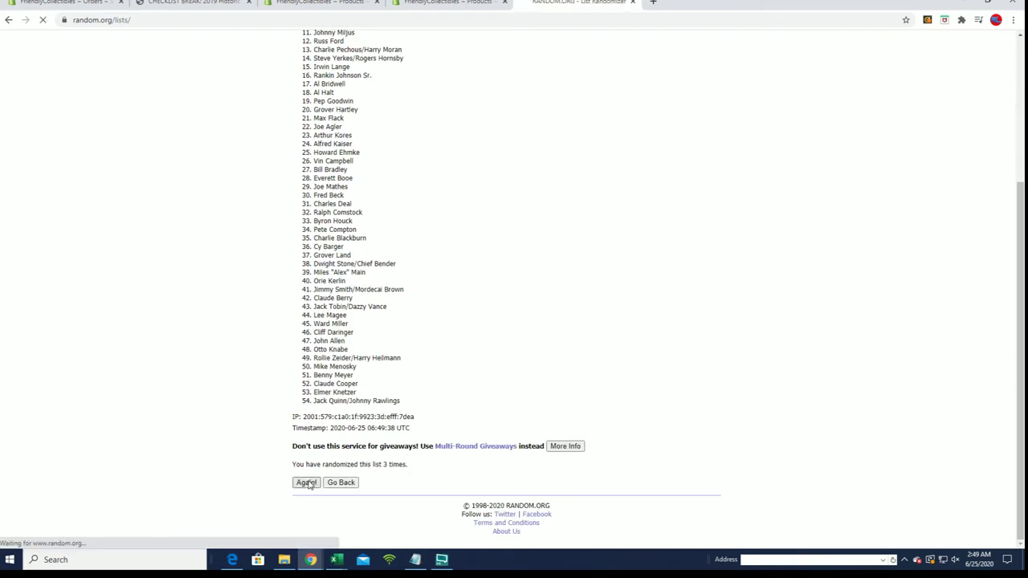
{"action": "scroll", "coordinate": [297, 362], "scroll_direction": "down", "scroll_amount": 3}
{"action": "left_click", "coordinate": [306, 482]}
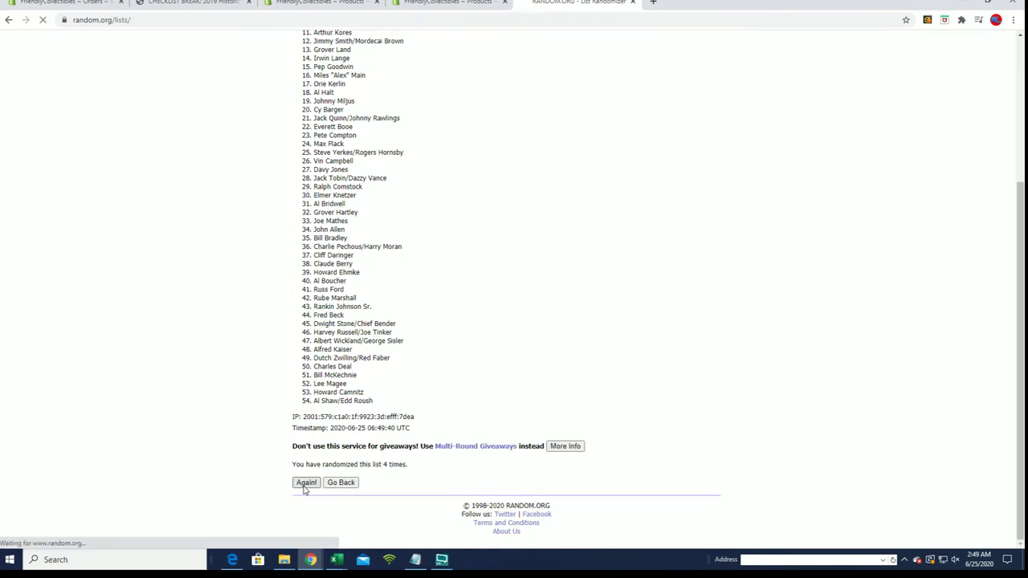
{"action": "scroll", "coordinate": [301, 463], "scroll_direction": "down", "scroll_amount": 5}
{"action": "left_click", "coordinate": [306, 483]}
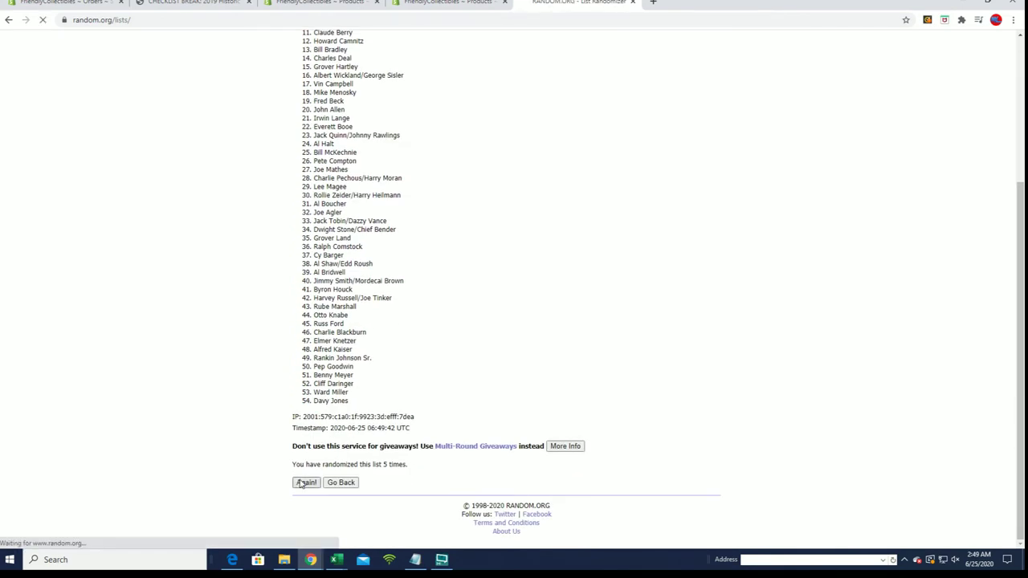
{"action": "scroll", "coordinate": [301, 465], "scroll_direction": "down", "scroll_amount": 5}
{"action": "left_click", "coordinate": [306, 482]}
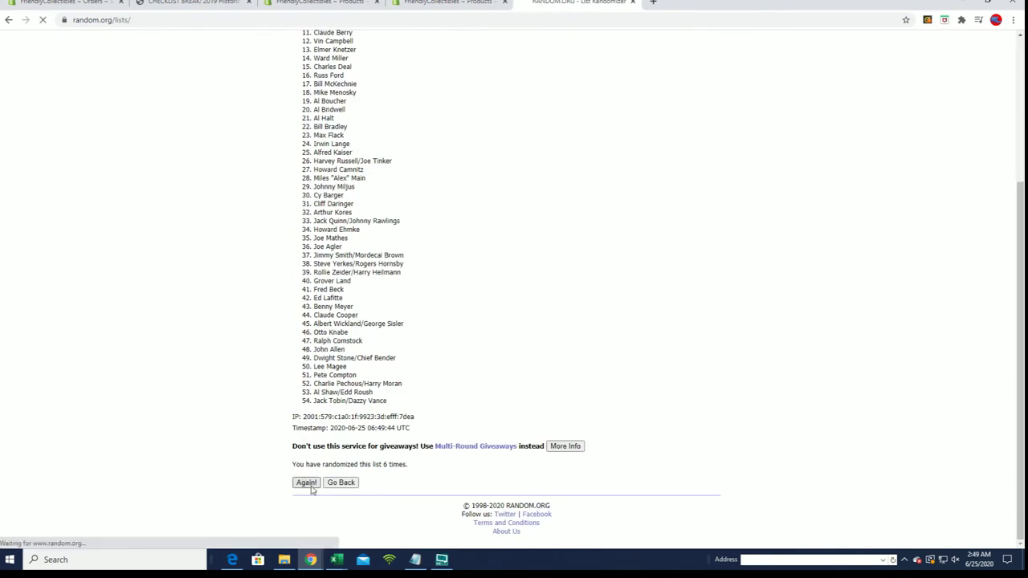
Select the full final order from item 1 to item 54
{"action": "mouse_move", "coordinate": [314, 154]}
{"action": "left_mouse_down"}
{"action": "mouse_move", "coordinate": [368, 212]}
{"action": "mouse_move", "coordinate": [392, 401]}
{"action": "left_mouse_up"}
{"action": "scroll", "coordinate": [362, 202], "scroll_direction": "down", "scroll_amount": 2}
{"action": "scroll", "coordinate": [367, 212], "scroll_direction": "down", "scroll_amount": 1}
Copy the final randomized list and switch to Excel, selecting cell A2
{"action": "right_click", "coordinate": [366, 319]}
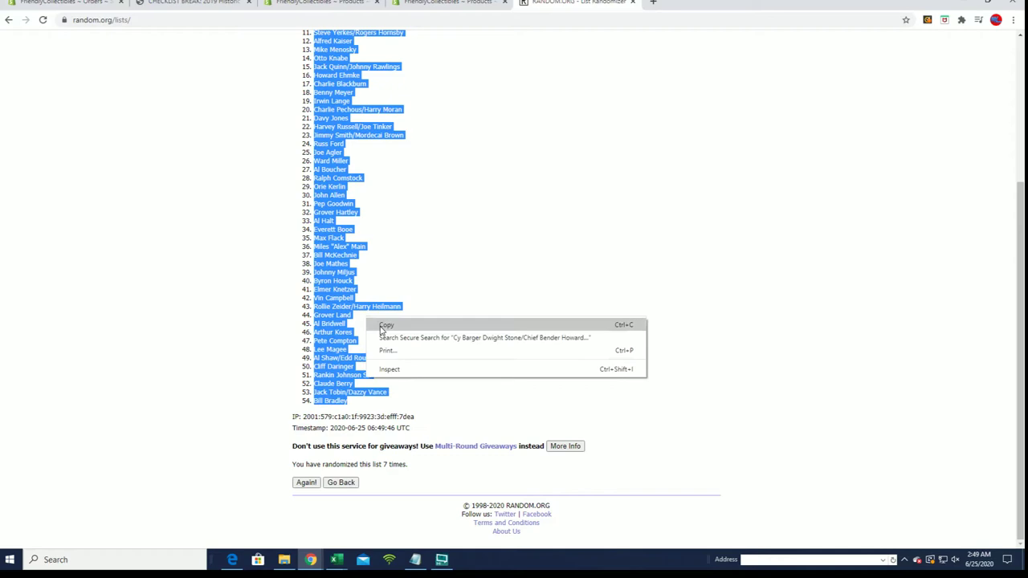
{"action": "left_click", "coordinate": [378, 325]}
{"action": "key", "text": "alt+Tab"}
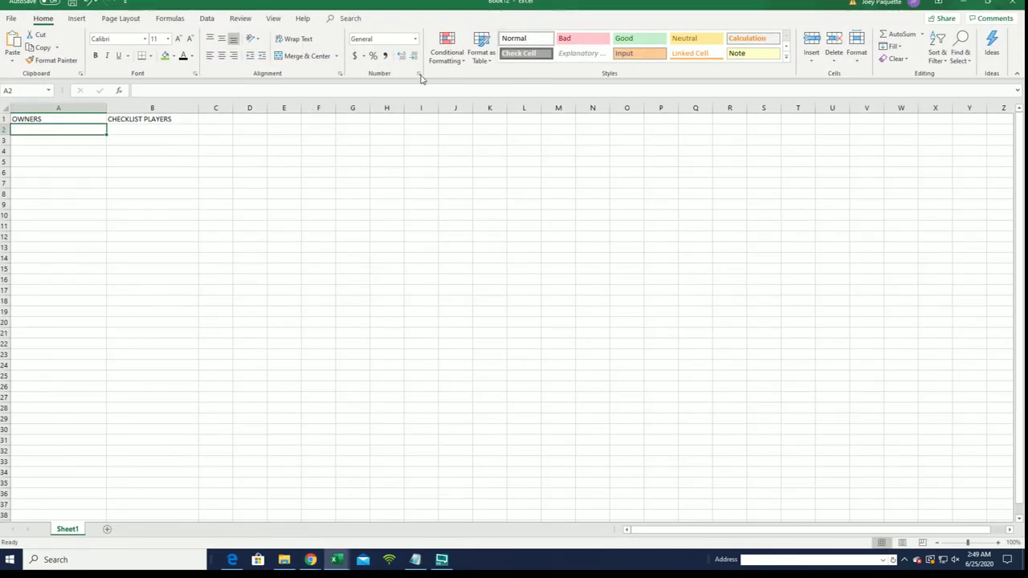
{"action": "left_click", "coordinate": [301, 174]}
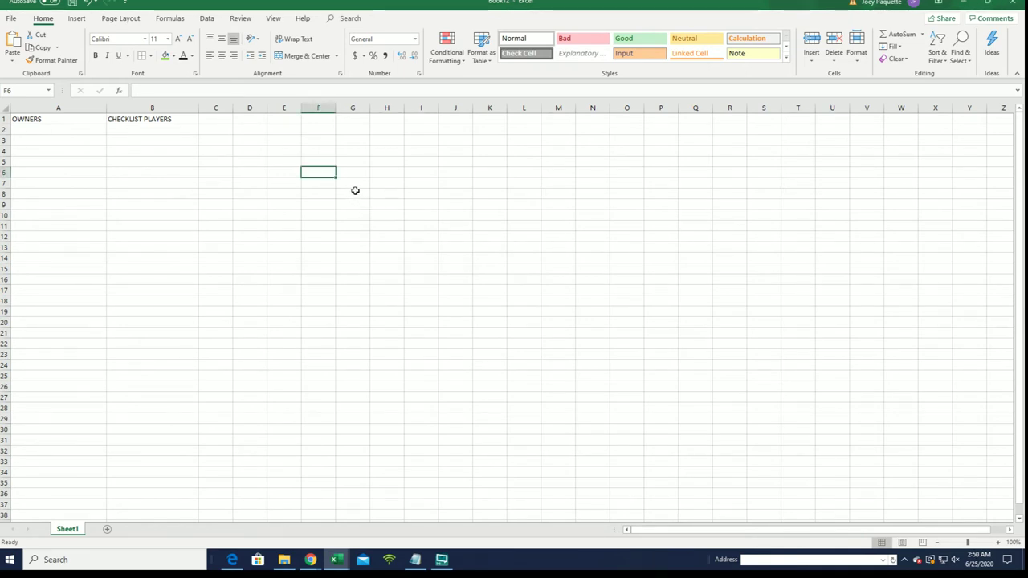
{"action": "left_click", "coordinate": [60, 162]}
{"action": "left_click", "coordinate": [67, 130]}
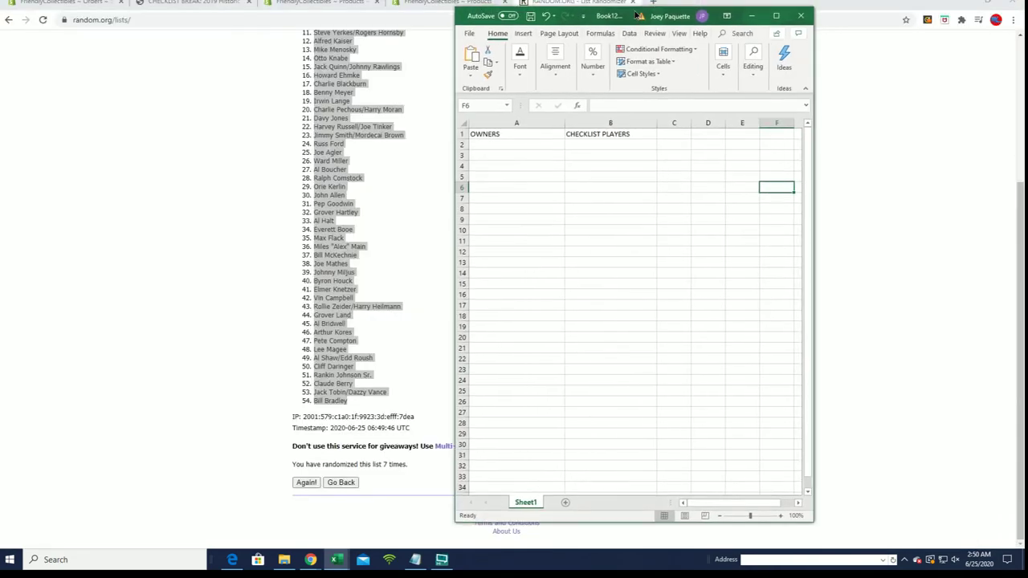
Copy the randomized list again and bring Excel back at full size
{"action": "scroll", "coordinate": [429, 168], "scroll_direction": "up", "scroll_amount": 2}
{"action": "right_click", "coordinate": [359, 149]}
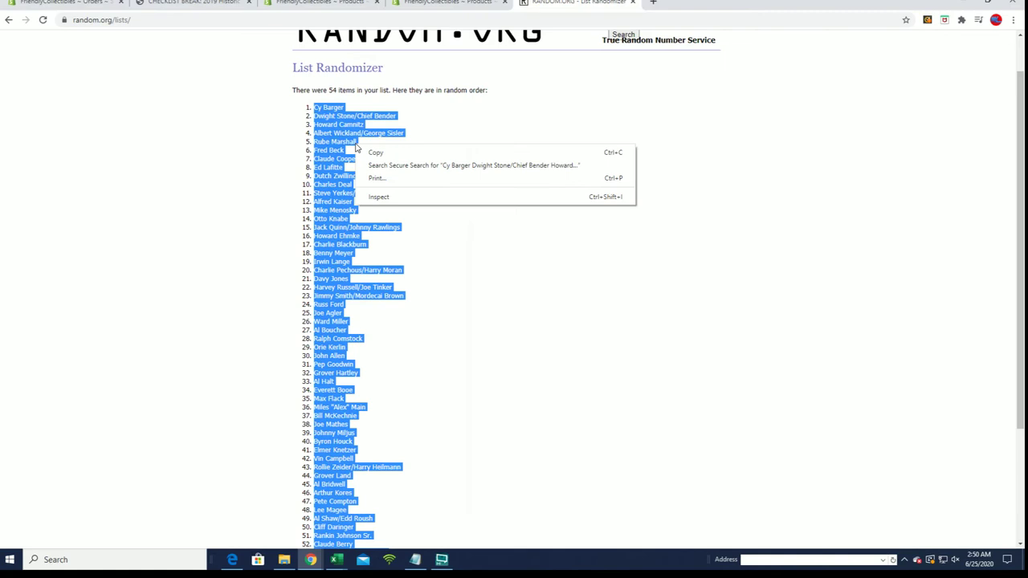
{"action": "left_click", "coordinate": [371, 152]}
{"action": "left_click", "coordinate": [415, 559]}
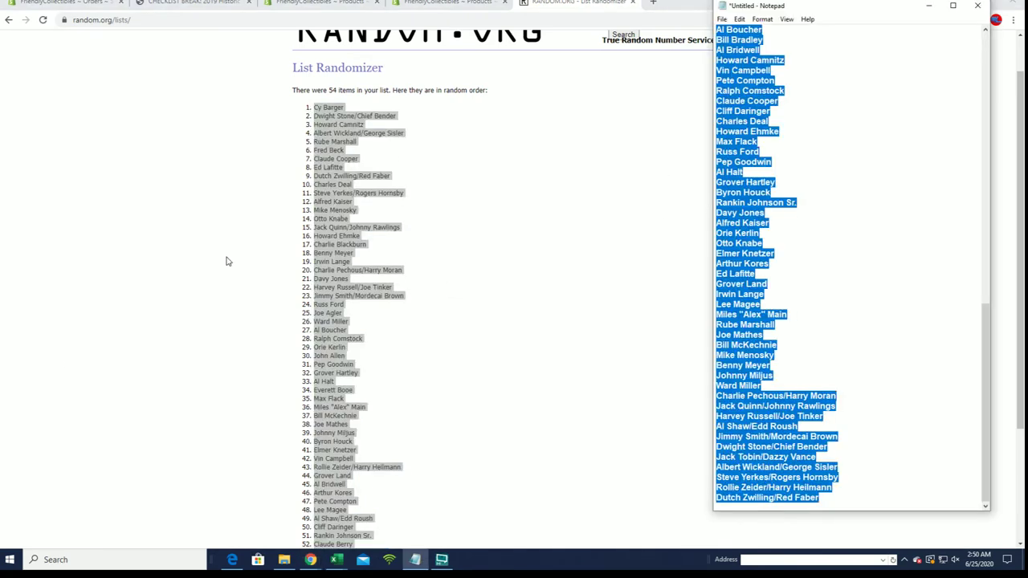
{"action": "key", "text": "alt+Tab"}
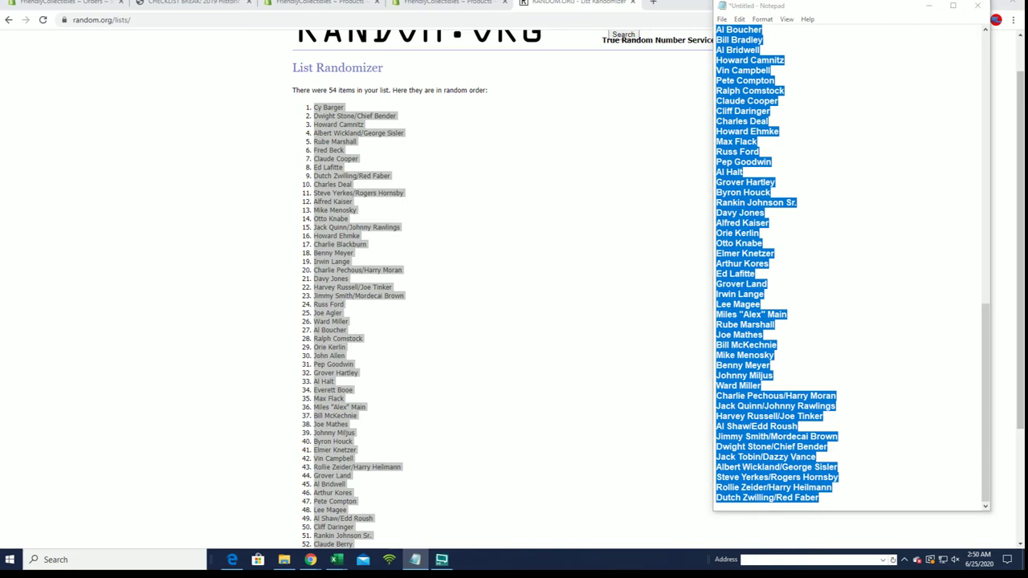
{"action": "left_click", "coordinate": [777, 14]}
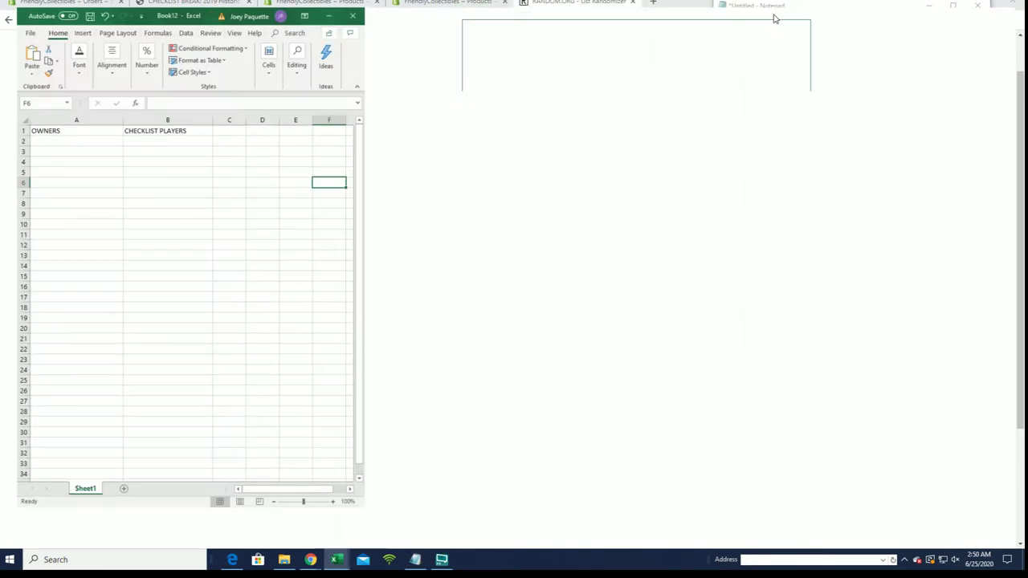
Paste the randomized names into B2 as plain text with Paste Special
{"action": "right_click", "coordinate": [135, 131]}
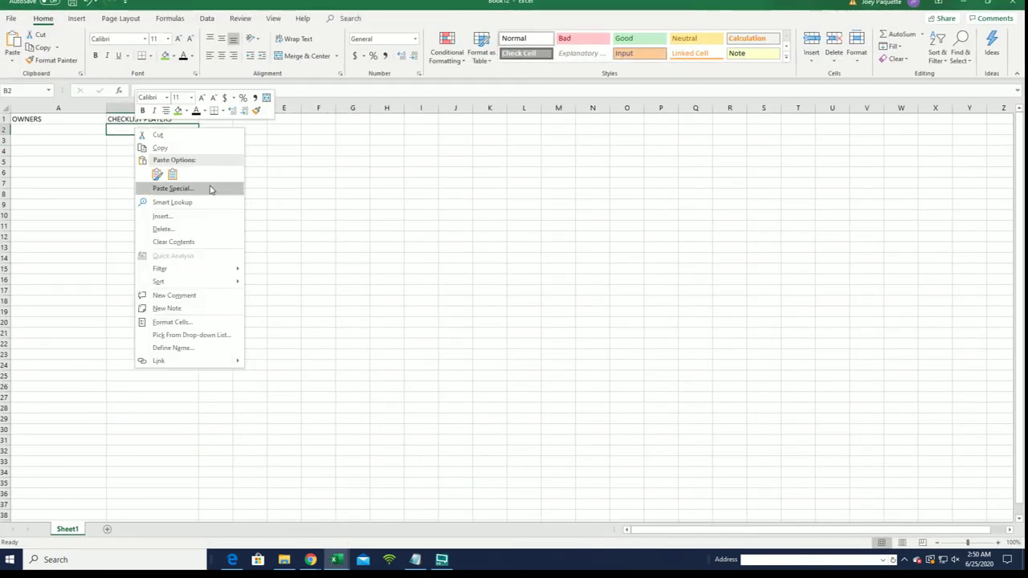
{"action": "left_click", "coordinate": [212, 189]}
{"action": "left_click", "coordinate": [128, 129]}
{"action": "left_click", "coordinate": [279, 283]}
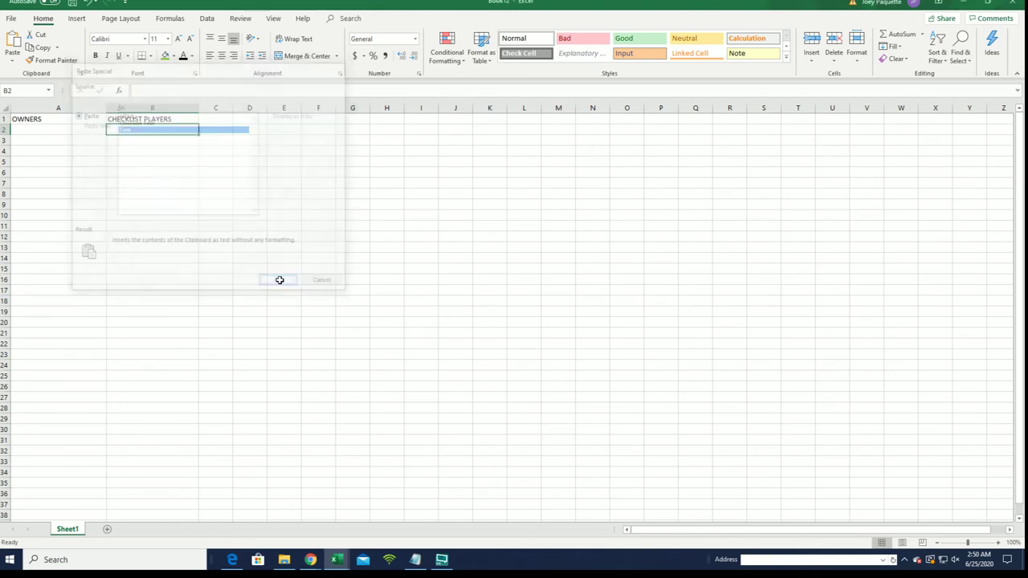
Widen column B for the longest names and give it All Borders
{"action": "left_click", "coordinate": [205, 106]}
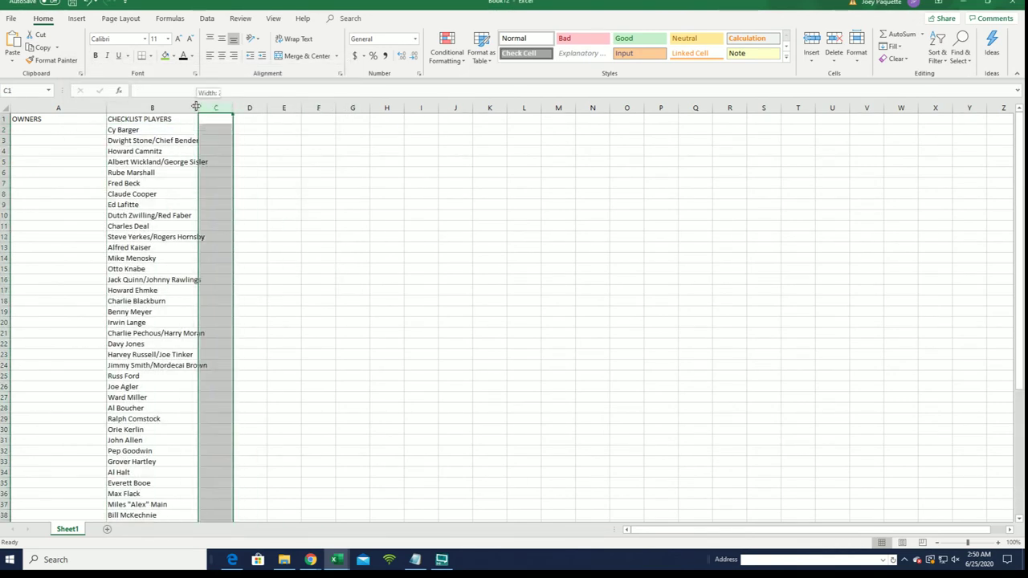
{"action": "left_click_drag", "start_coordinate": [199, 107], "coordinate": [244, 107]}
{"action": "left_click", "coordinate": [255, 129]}
{"action": "left_click", "coordinate": [184, 107]}
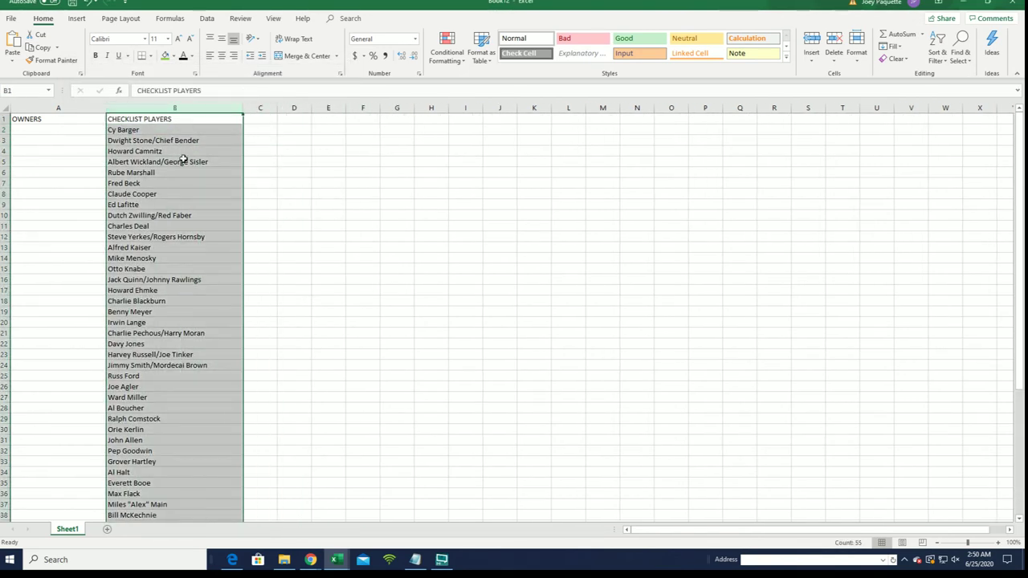
{"action": "left_click", "coordinate": [151, 55]}
{"action": "left_click", "coordinate": [173, 149]}
{"action": "left_click", "coordinate": [288, 150]}
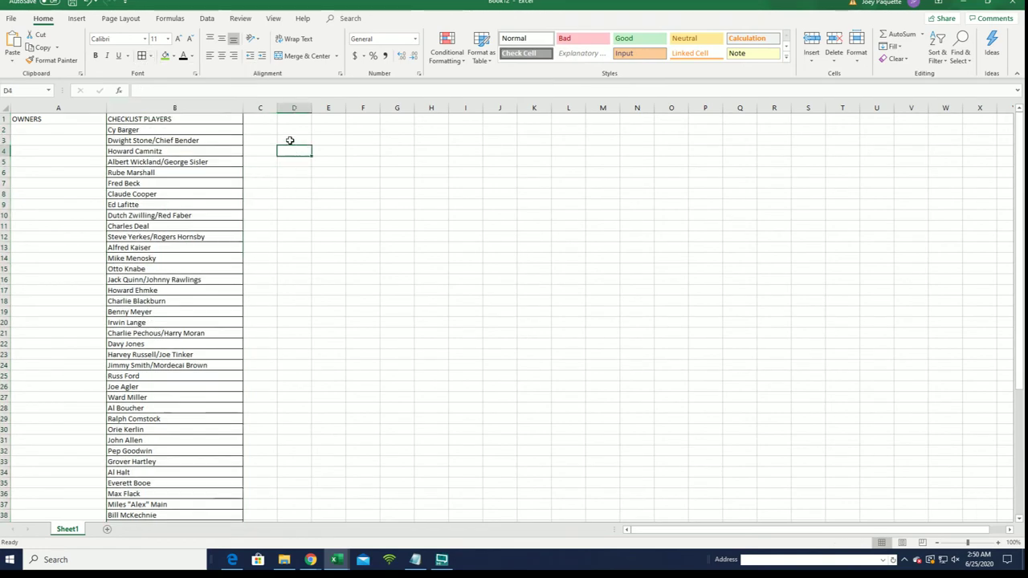
Widen column A slightly and give the OWNERS column All Borders
{"action": "scroll", "coordinate": [288, 137], "scroll_direction": "down", "scroll_amount": 10}
{"action": "scroll", "coordinate": [286, 130], "scroll_direction": "down", "scroll_amount": 1}
{"action": "scroll", "coordinate": [285, 128], "scroll_direction": "up", "scroll_amount": 4}
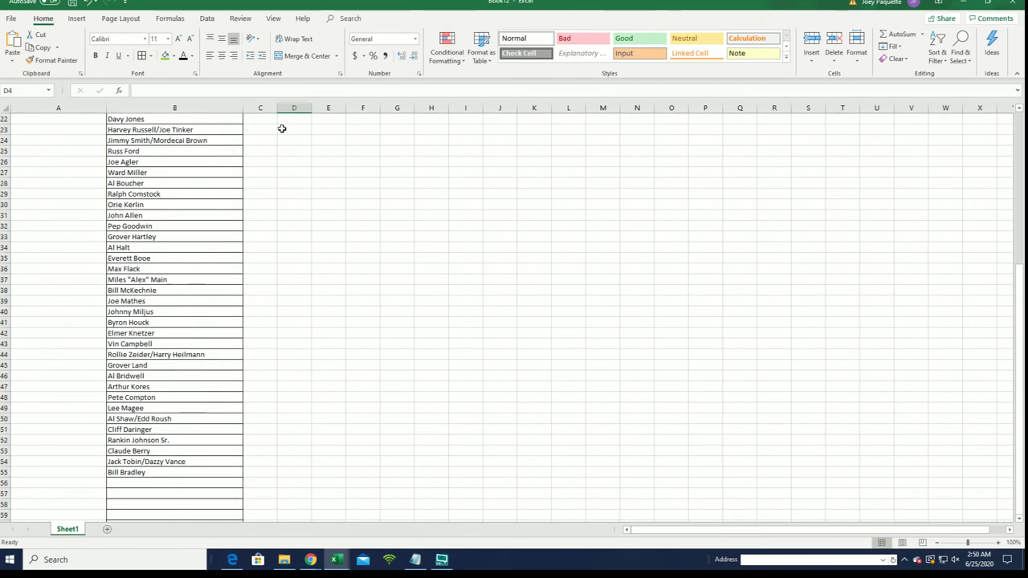
{"action": "scroll", "coordinate": [281, 127], "scroll_direction": "up", "scroll_amount": 7}
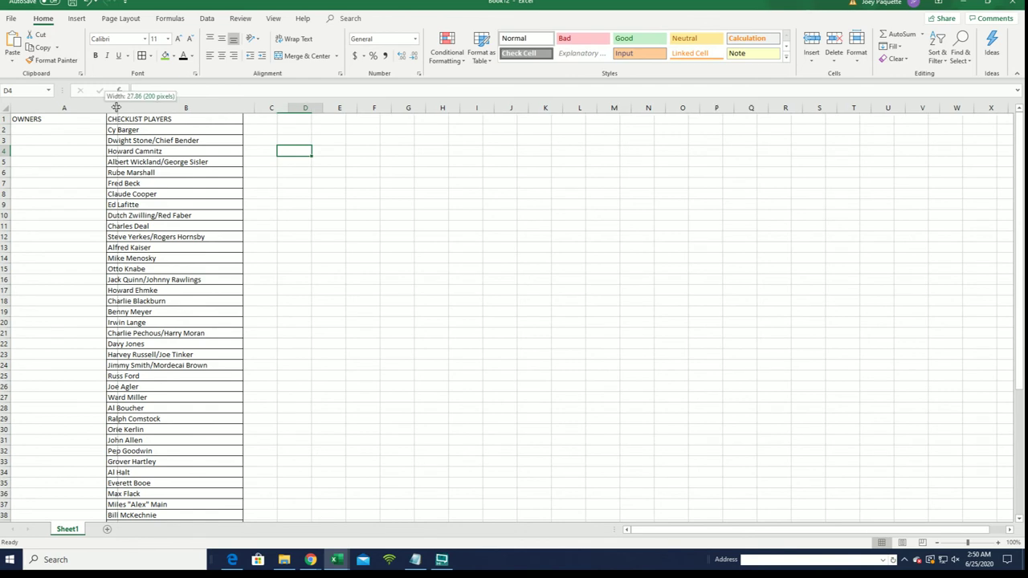
{"action": "left_click_drag", "start_coordinate": [105, 115], "coordinate": [116, 114]}
{"action": "left_click", "coordinate": [470, 172]}
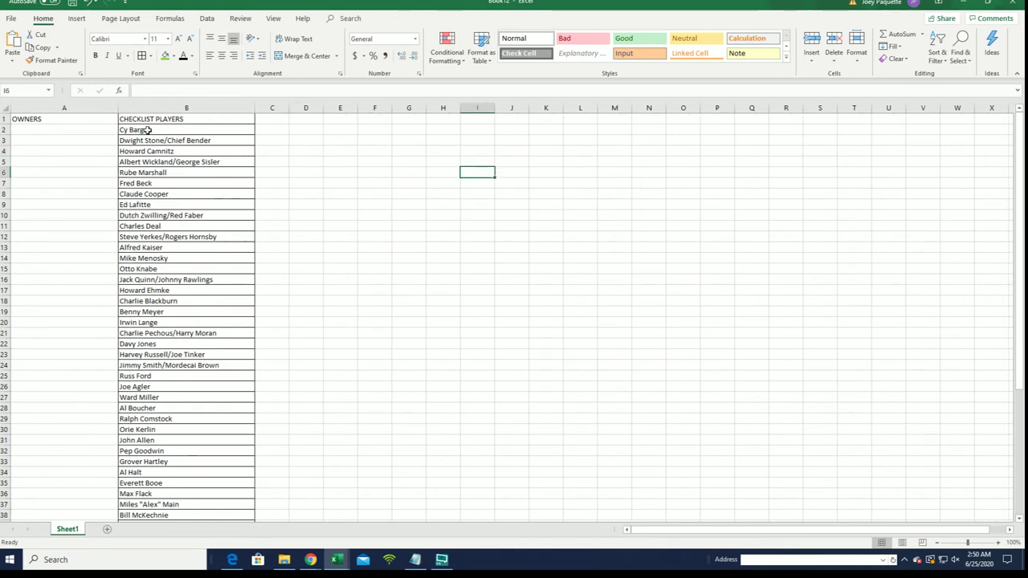
{"action": "left_click", "coordinate": [97, 107]}
{"action": "left_click", "coordinate": [150, 56]}
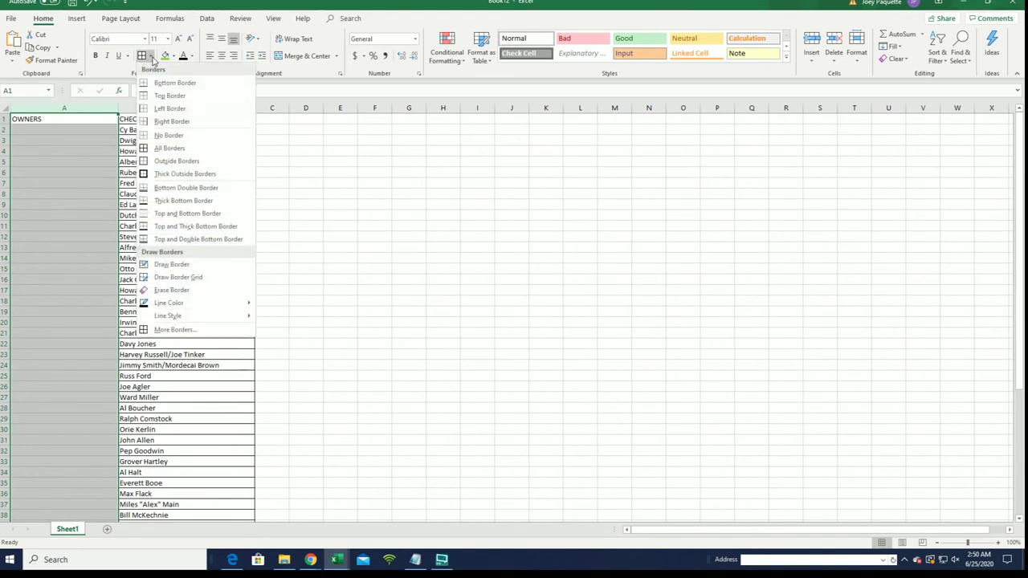
{"action": "left_click", "coordinate": [173, 146]}
{"action": "left_click", "coordinate": [408, 172]}
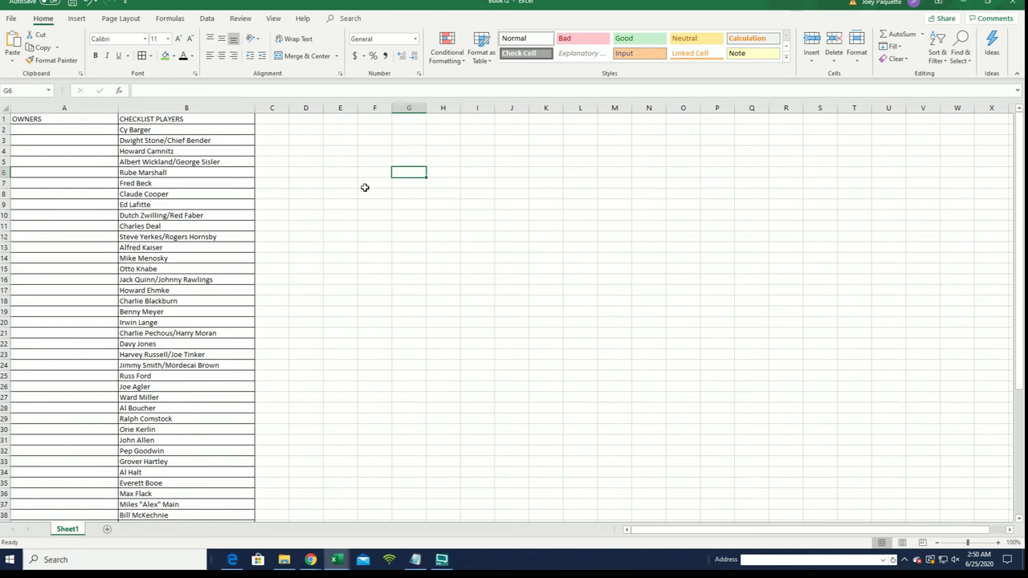
{"action": "scroll", "coordinate": [530, 121], "scroll_direction": "down", "scroll_amount": 2}
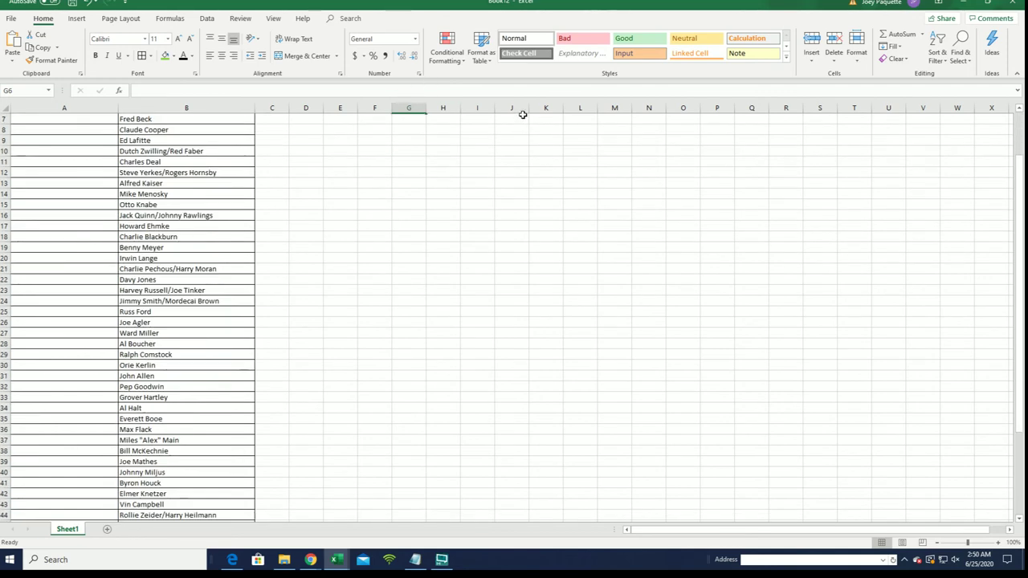
{"action": "scroll", "coordinate": [523, 114], "scroll_direction": "down", "scroll_amount": 4}
{"action": "scroll", "coordinate": [522, 110], "scroll_direction": "up", "scroll_amount": 4}
{"action": "scroll", "coordinate": [522, 110], "scroll_direction": "up", "scroll_amount": 2}
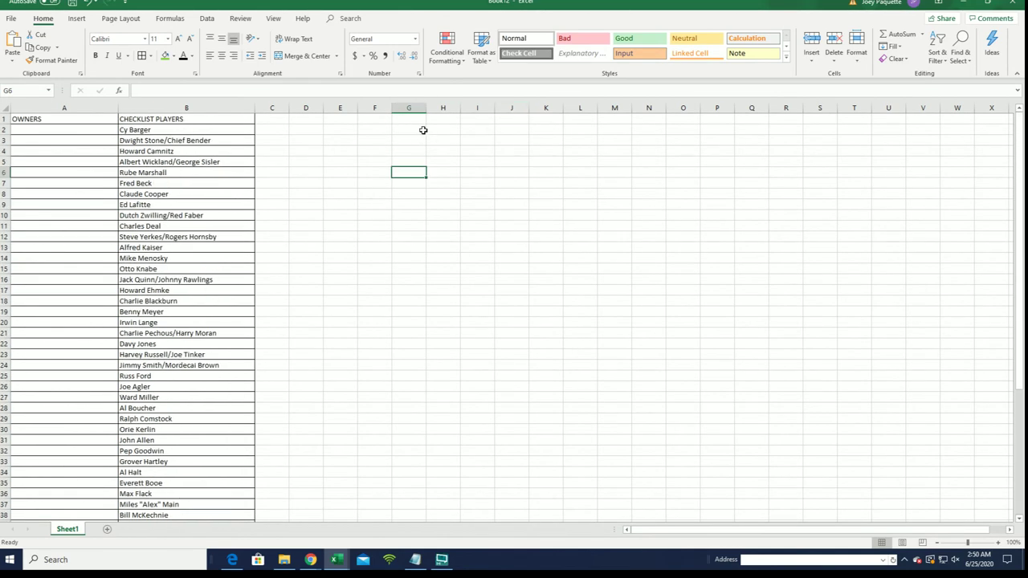
{"action": "scroll", "coordinate": [429, 120], "scroll_direction": "down", "scroll_amount": 4}
{"action": "scroll", "coordinate": [433, 118], "scroll_direction": "down", "scroll_amount": 4}
{"action": "scroll", "coordinate": [433, 117], "scroll_direction": "up", "scroll_amount": 8}
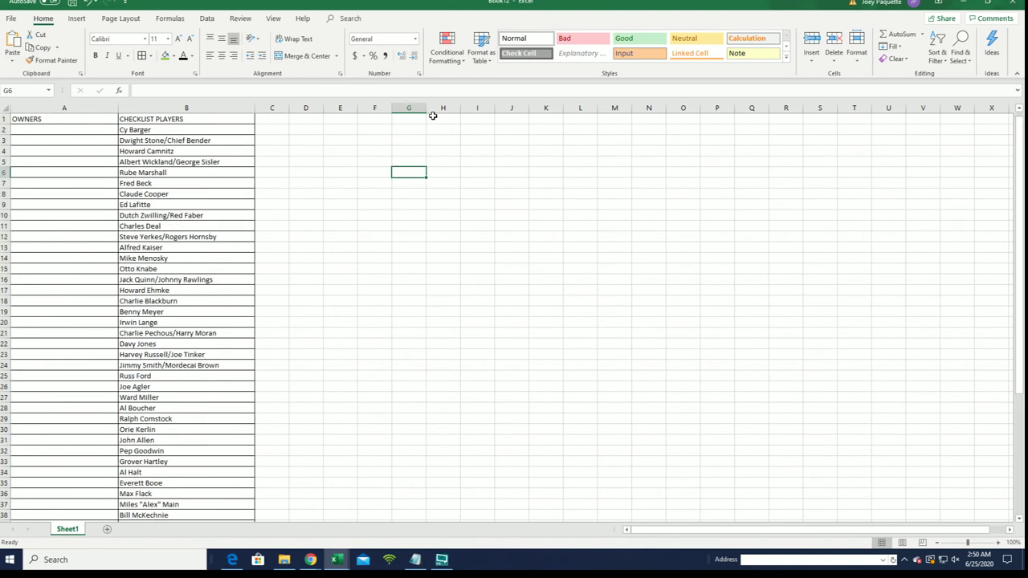